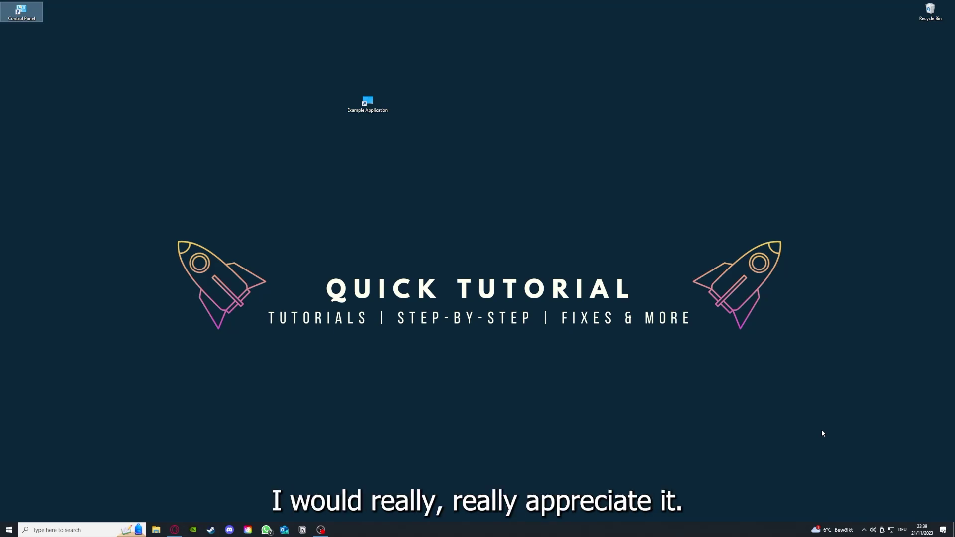
Clear the desktop icon selection, then briefly open and close the Desktop folder
click(677, 355)
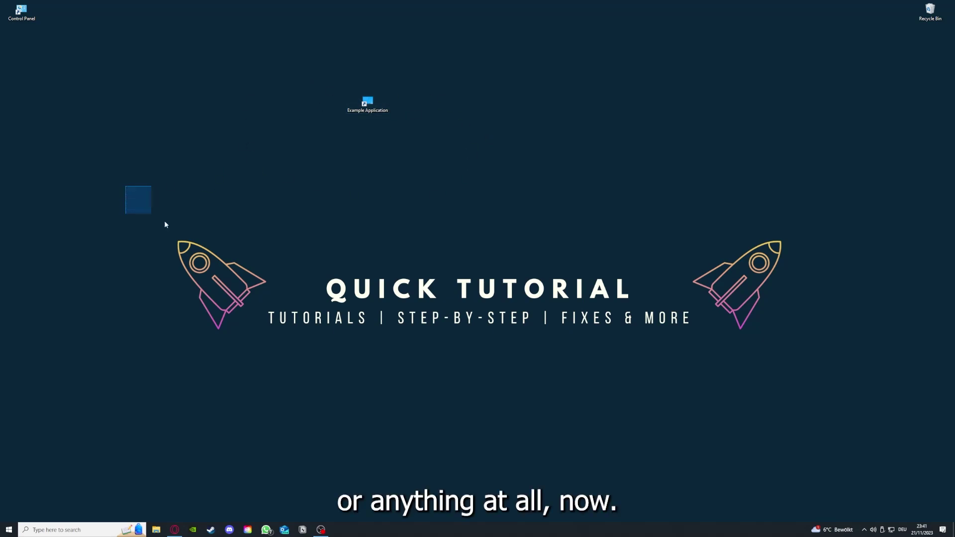
drag(164, 221, 808, 396)
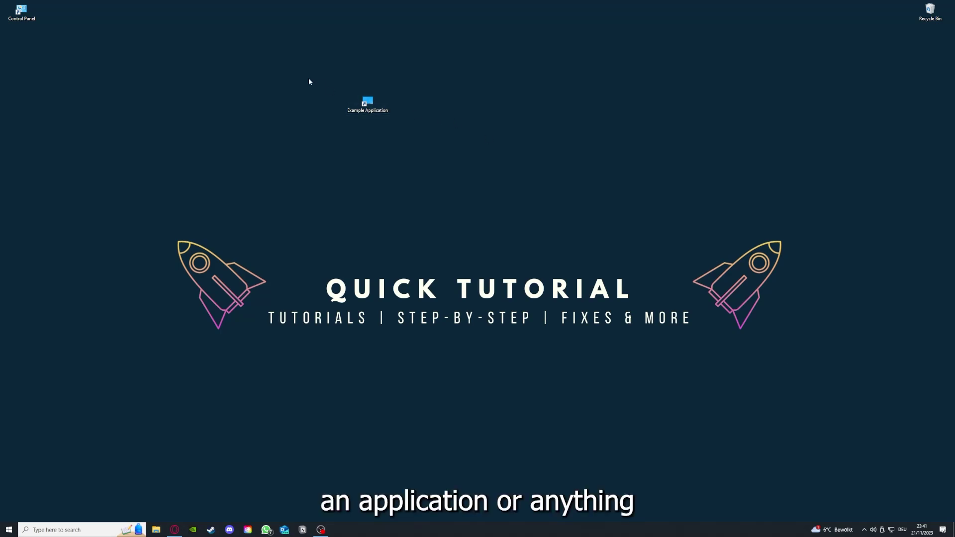
drag(126, 186, 792, 389)
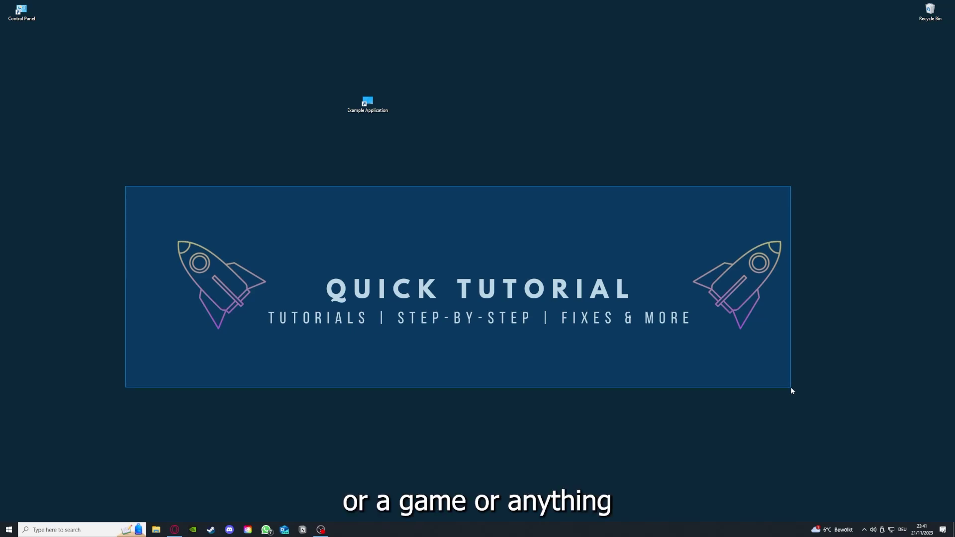
drag(792, 389, 807, 404)
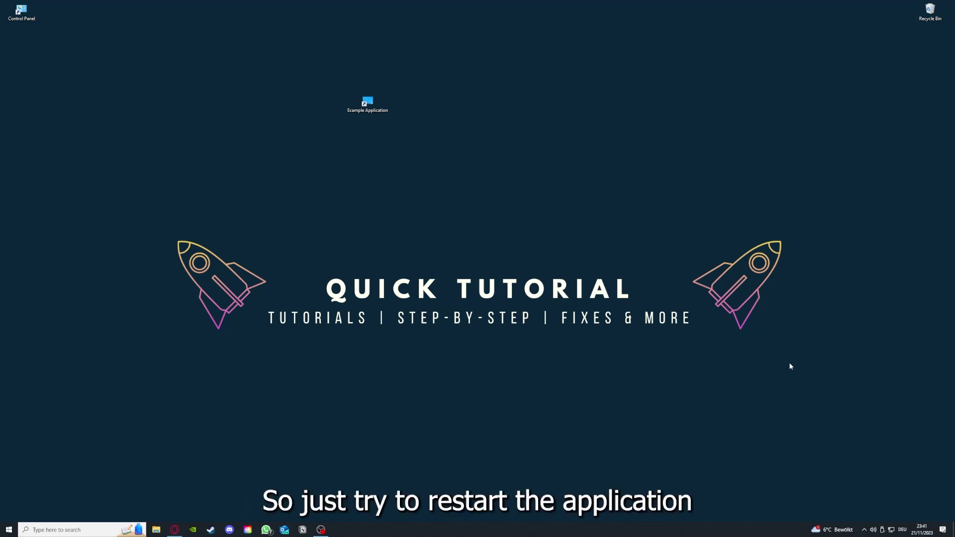
click(367, 105)
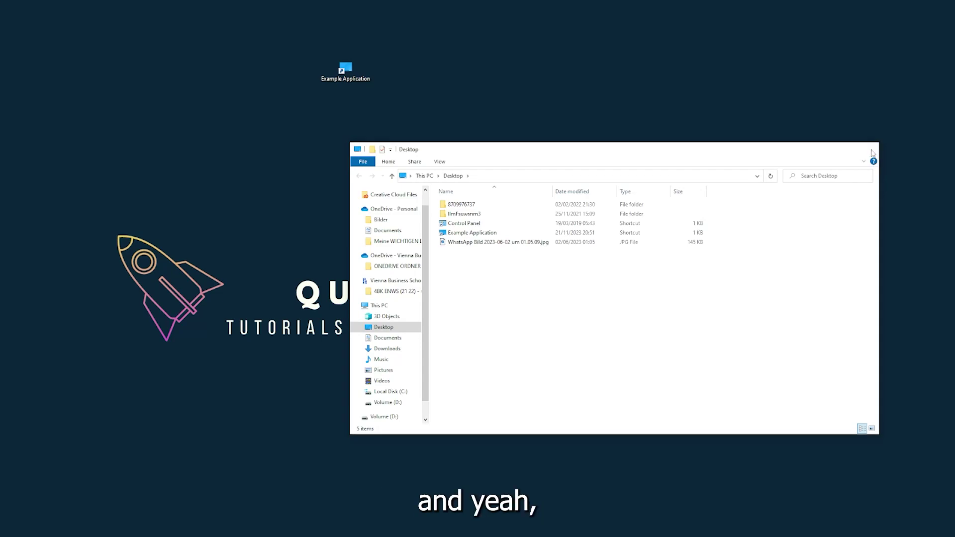
click(869, 150)
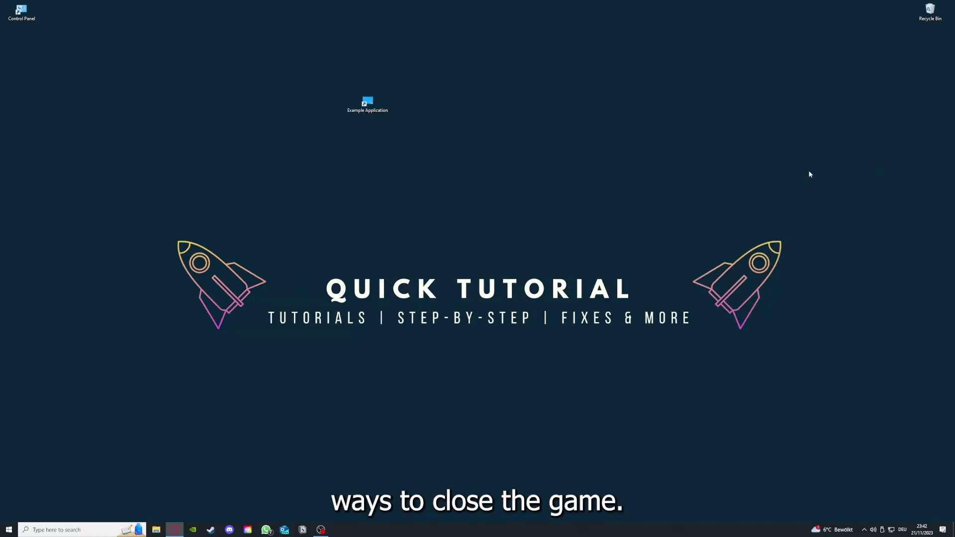
Launch Task Manager from the taskbar and select a running app's process
right_click(359, 529)
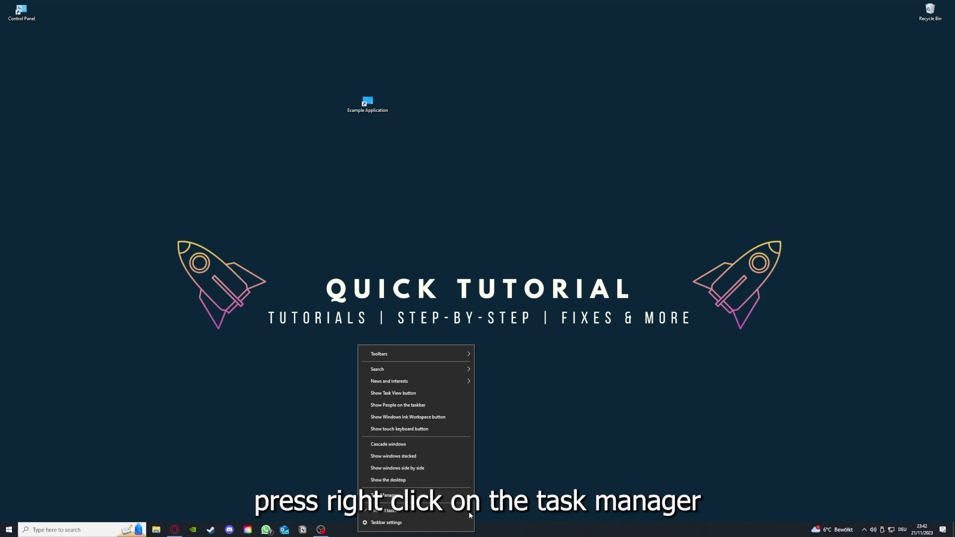
click(428, 501)
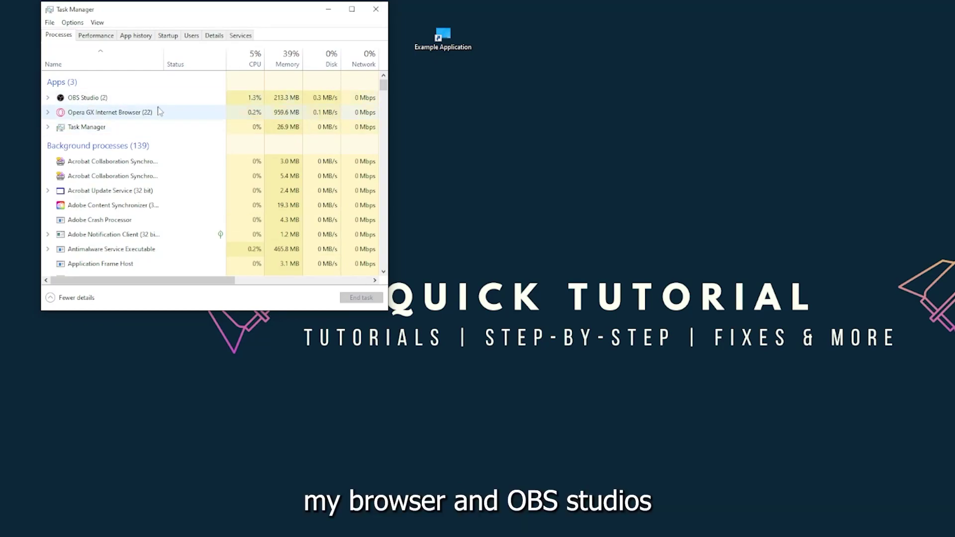
click(178, 131)
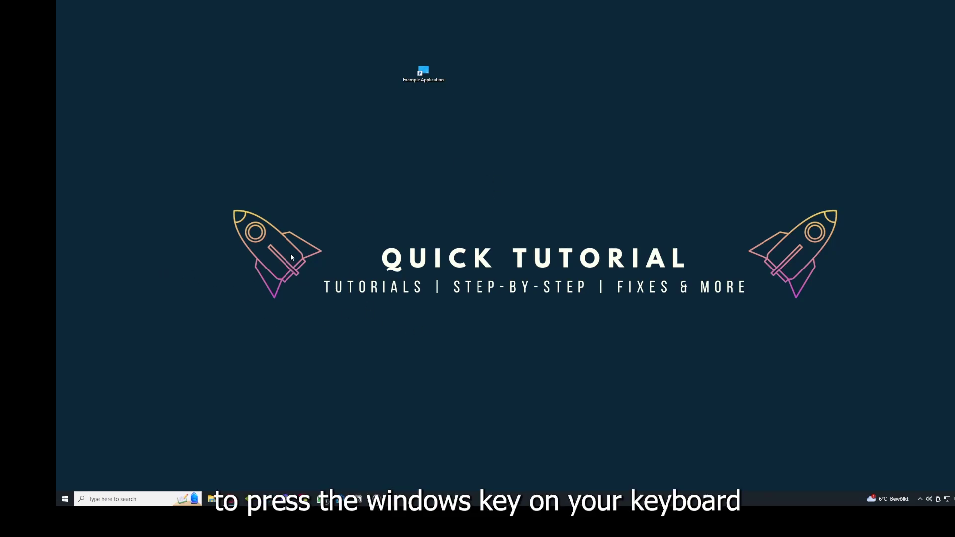
Bring up the Start menu power options and dismiss them without restarting
key(super)
key(super)
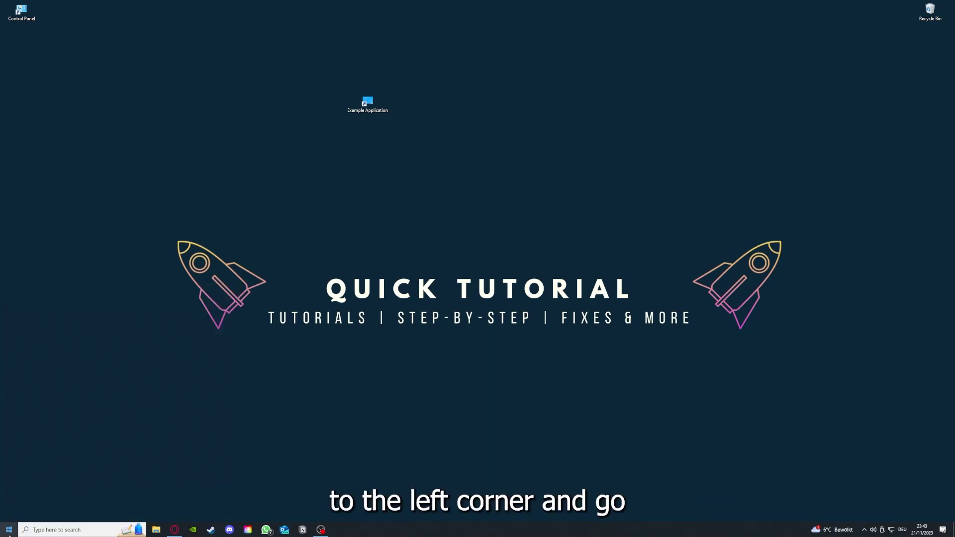
click(11, 525)
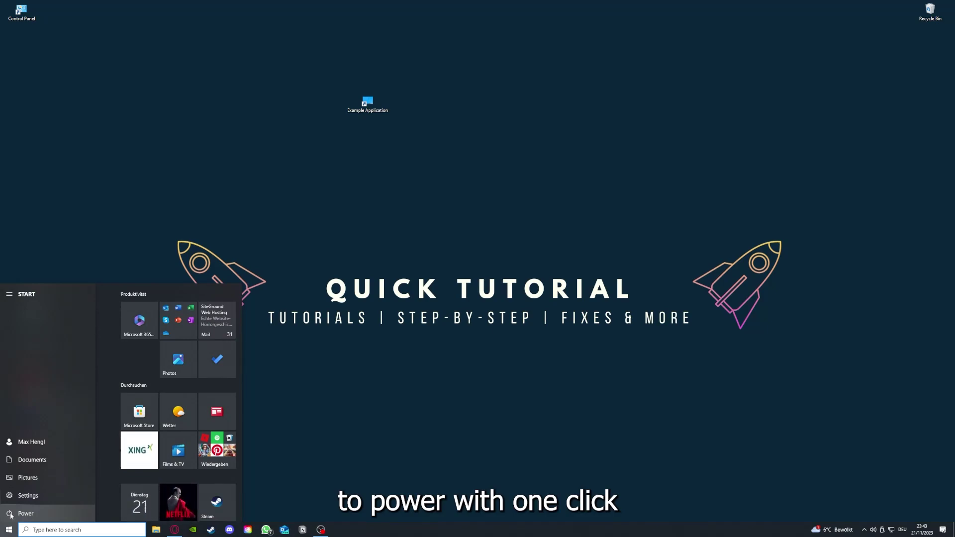
click(11, 515)
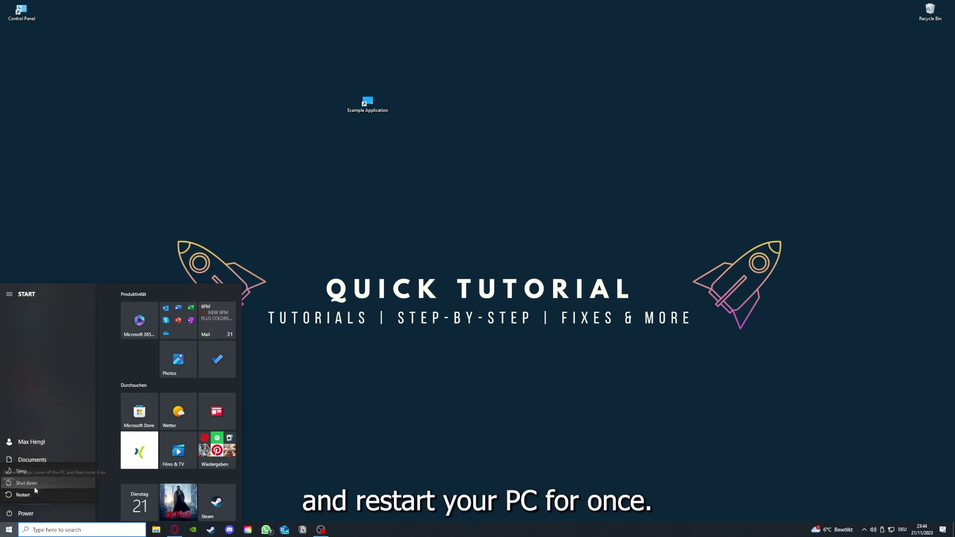
click(377, 381)
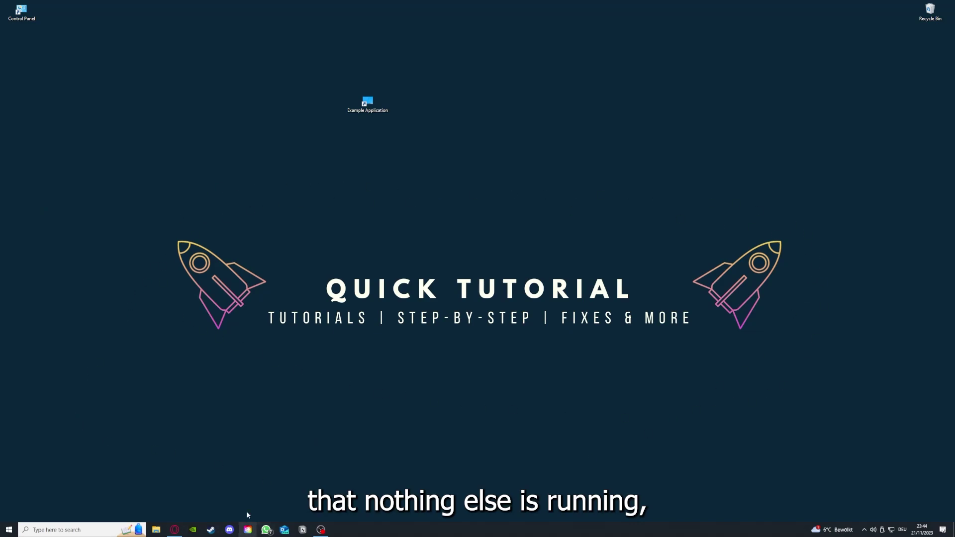
Relaunch Task Manager from the taskbar, switch to Startup, and maximize the window
right_click(371, 530)
click(398, 490)
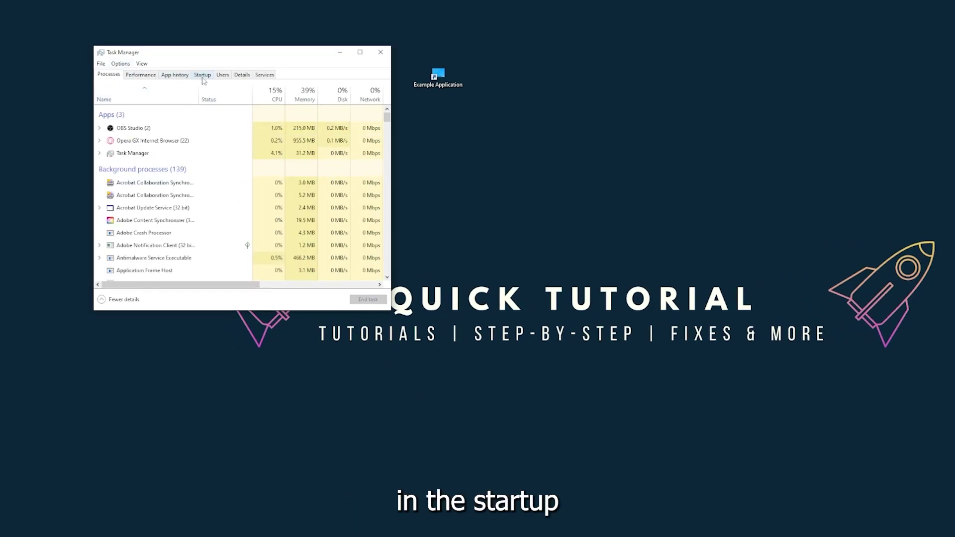
click(203, 76)
scroll(214, 199, down, 2)
scroll(209, 224, up, 2)
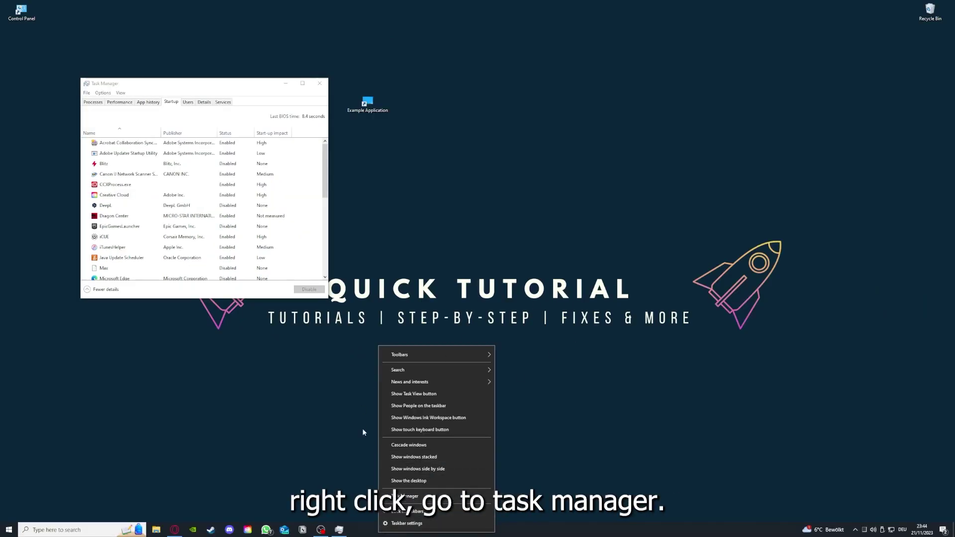
click(405, 496)
click(302, 83)
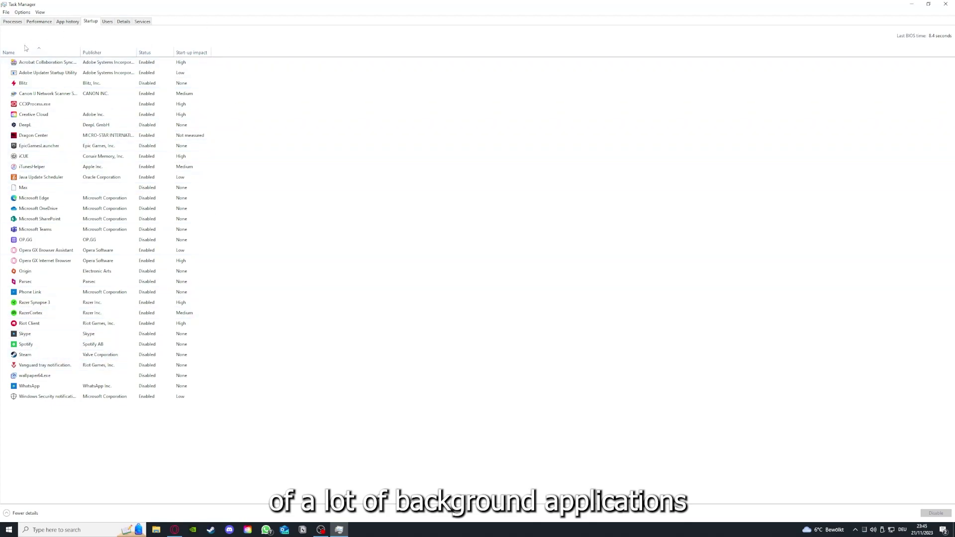
Inspect startup entries Acrobat, CCXProcess, OneDrive, SharePoint, Phone Link and iTunesHelper
right_click(155, 64)
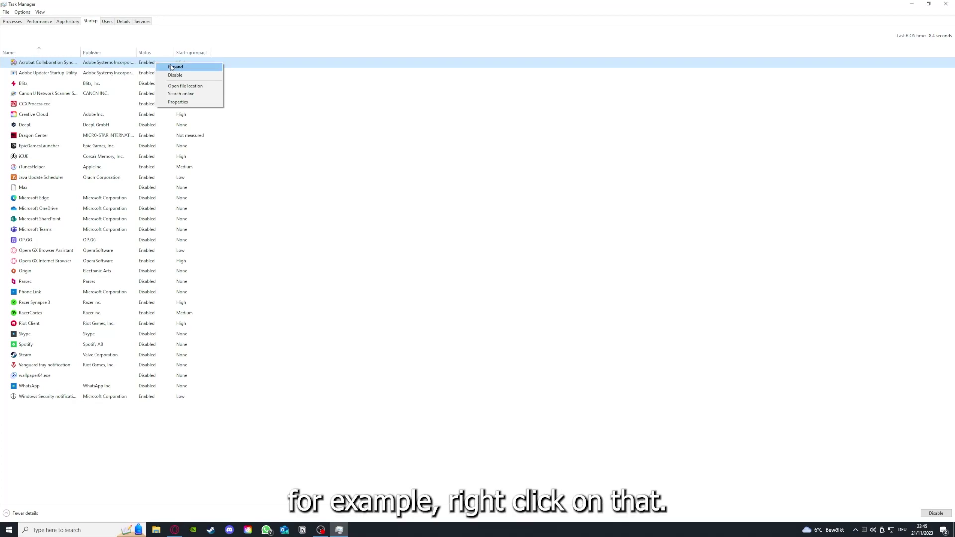
click(334, 103)
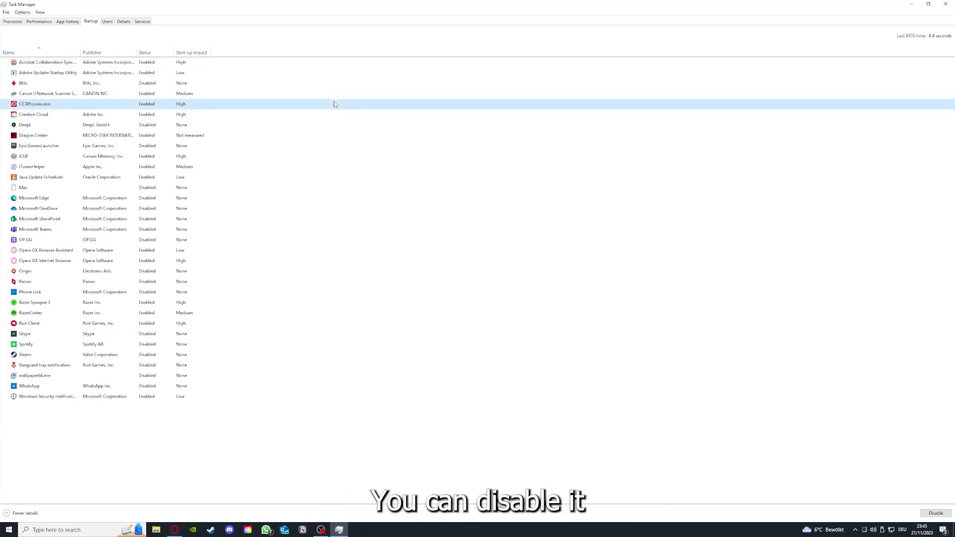
click(502, 209)
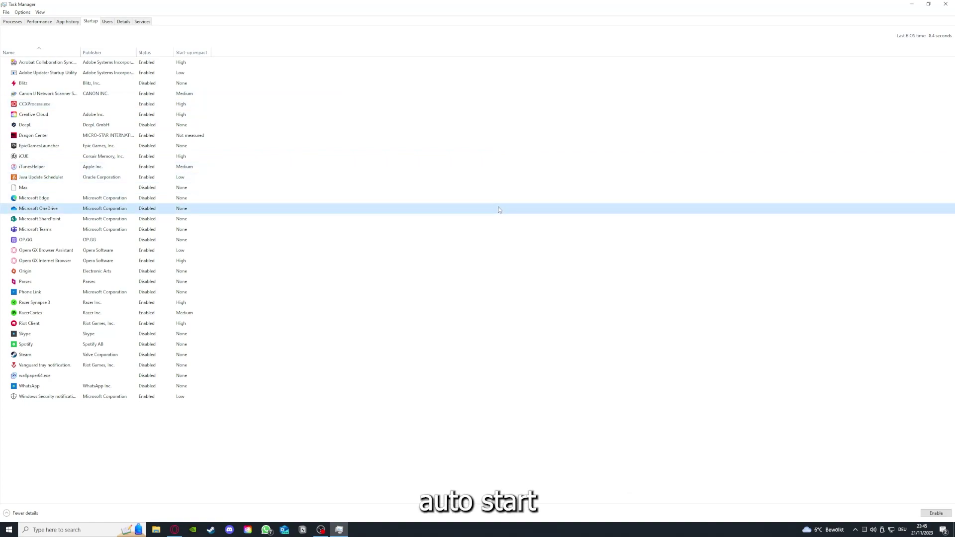
click(60, 64)
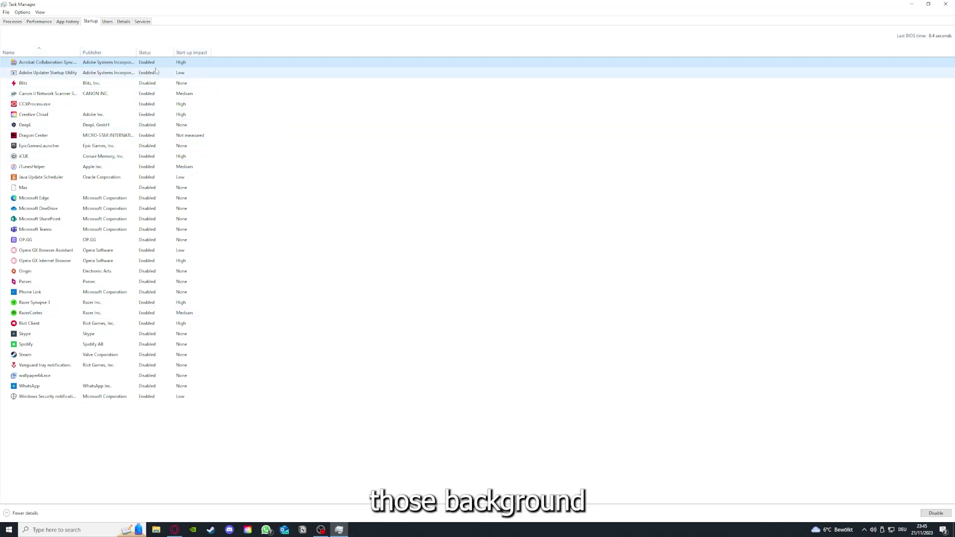
click(234, 217)
click(267, 293)
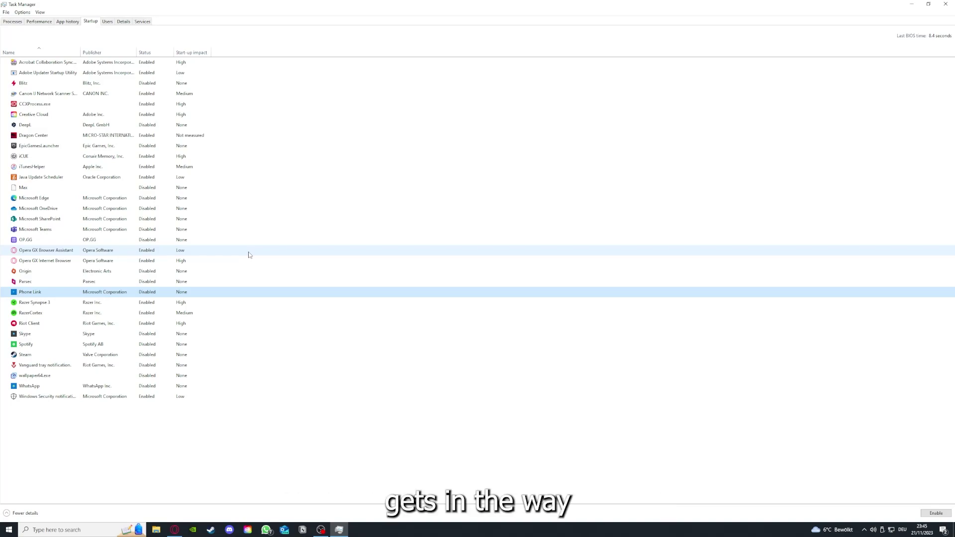
click(209, 172)
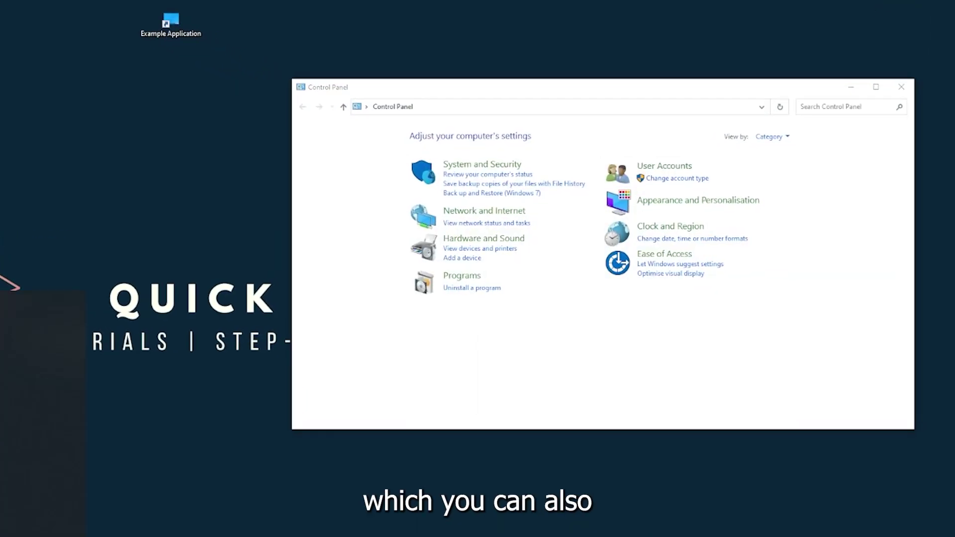
Bring up Start search, then dismiss it to return to the Control Panel category view
key(super)
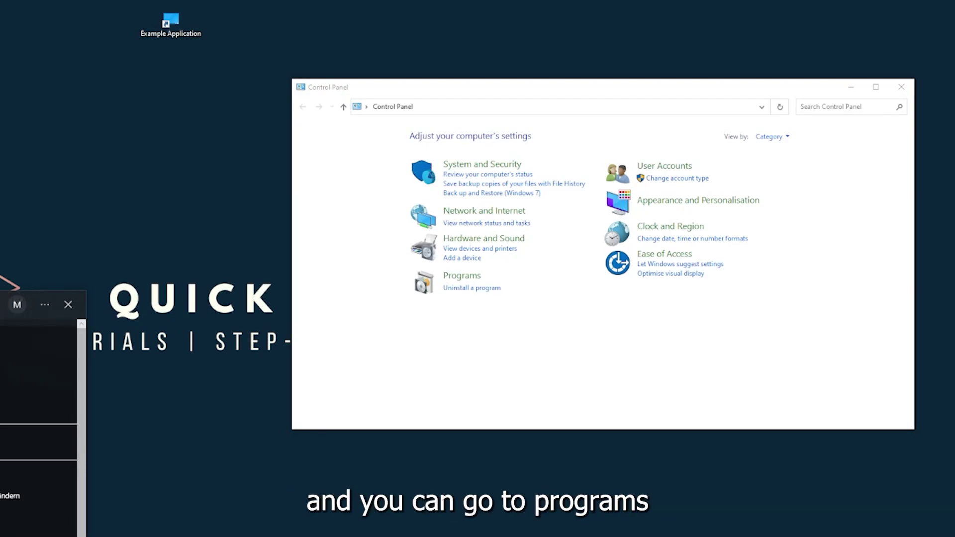
key(Escape)
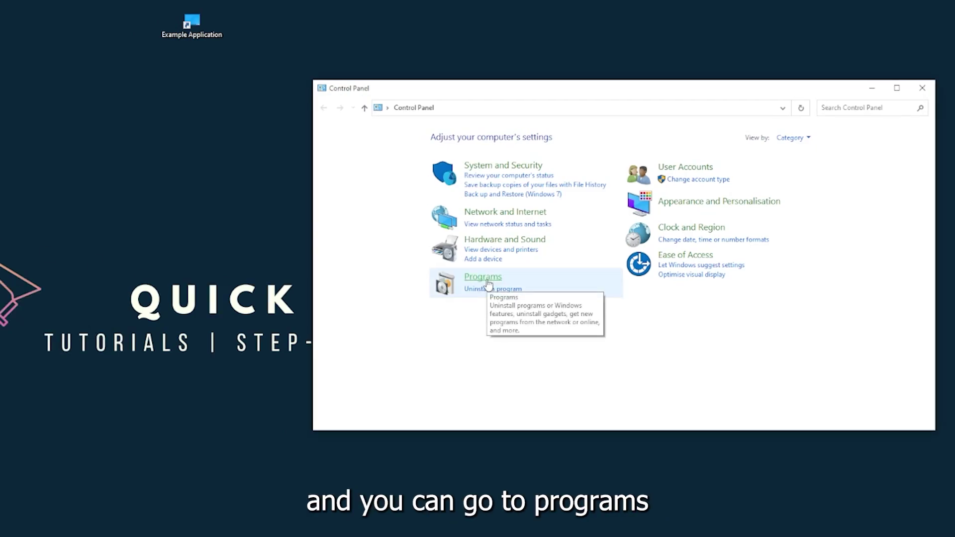
Go to Programs > Programs and Features and scroll the 175 programs to Overwolf
click(487, 281)
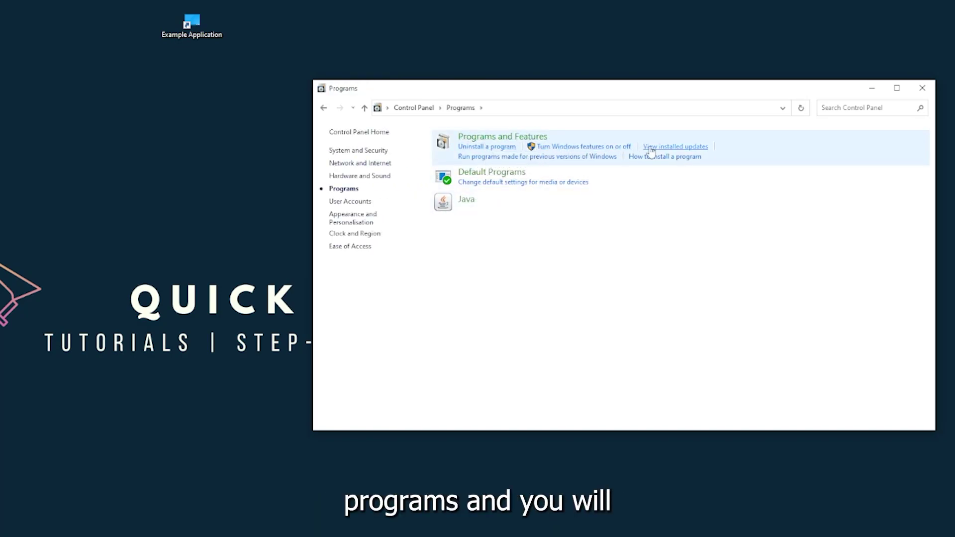
click(516, 144)
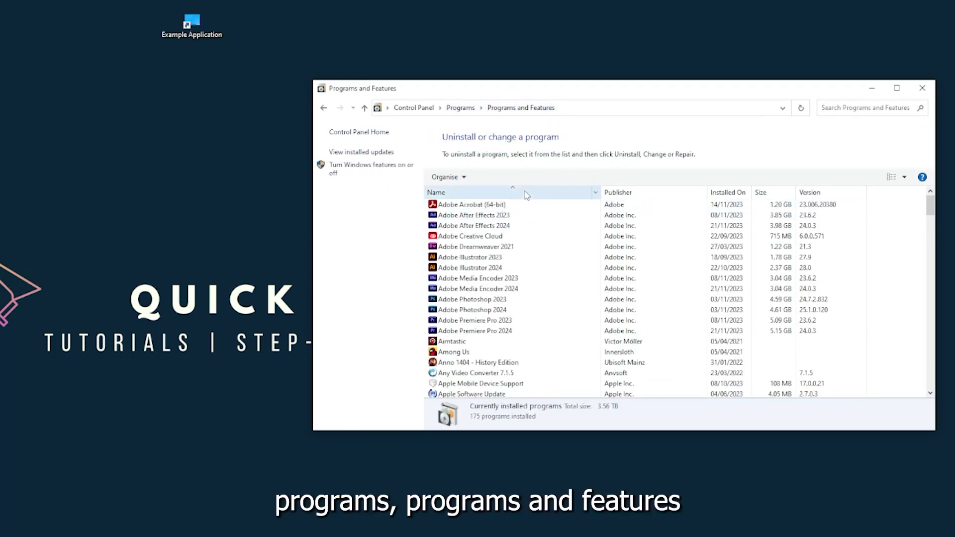
scroll(523, 209, down, 4)
scroll(517, 234, down, 6)
scroll(512, 259, down, 7)
scroll(505, 280, down, 10)
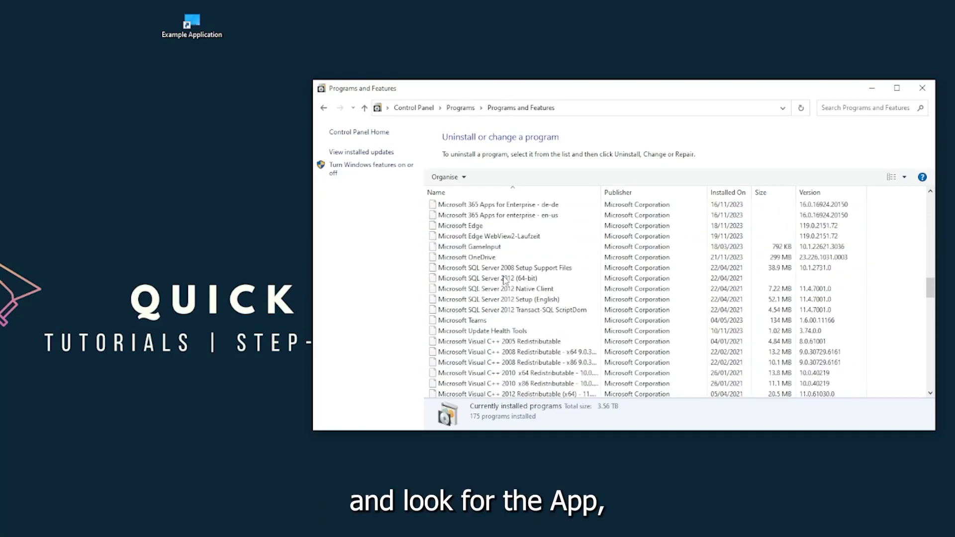
scroll(505, 281, down, 7)
scroll(504, 284, down, 7)
scroll(503, 286, down, 7)
scroll(503, 289, down, 7)
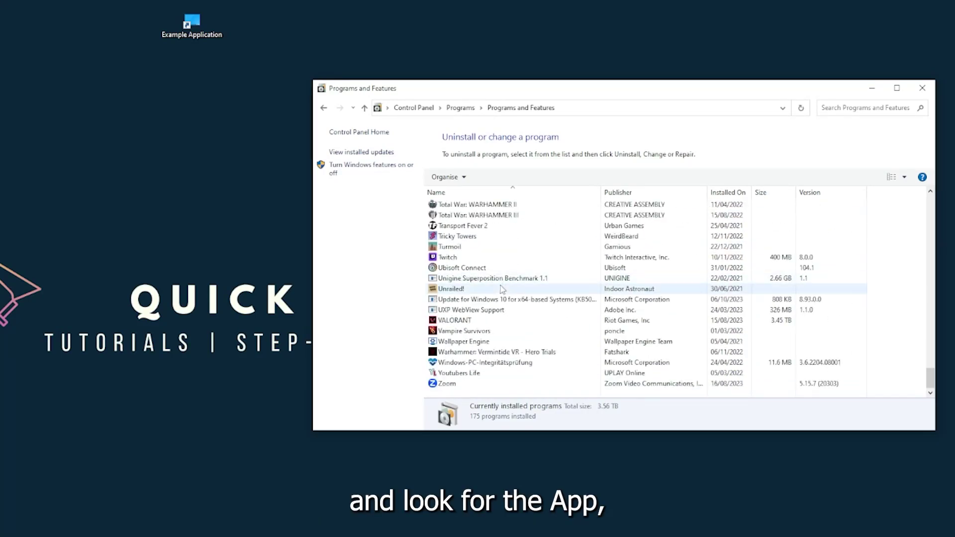
scroll(485, 319, up, 6)
scroll(480, 328, up, 10)
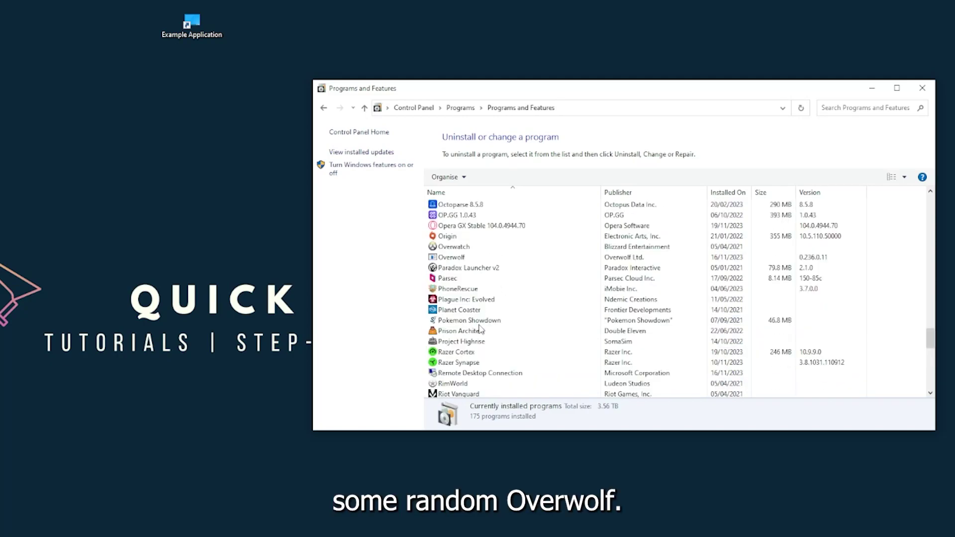
scroll(472, 327, up, 1)
scroll(465, 325, up, 1)
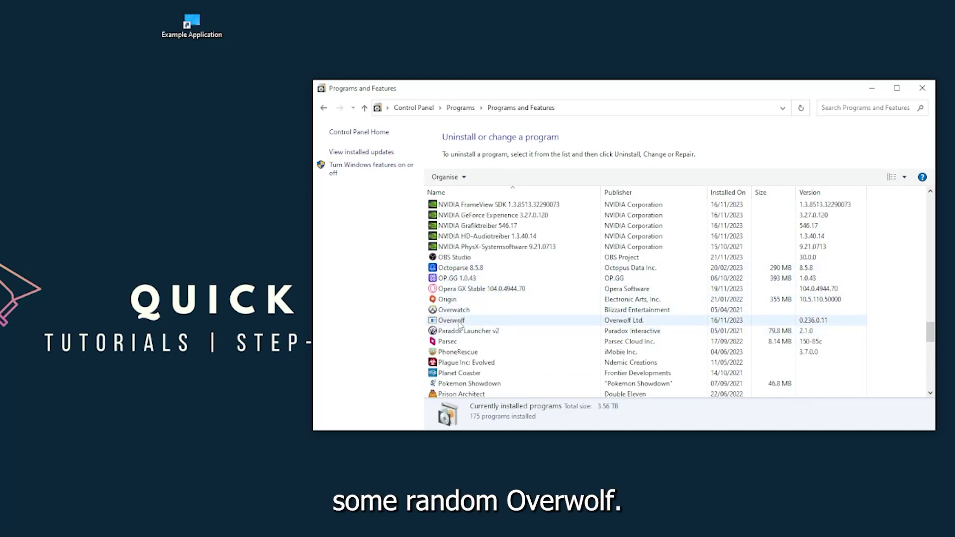
Attempt Overwolf's Uninstall/Change, dismiss the error, and close Programs and Features
click(459, 324)
right_click(459, 323)
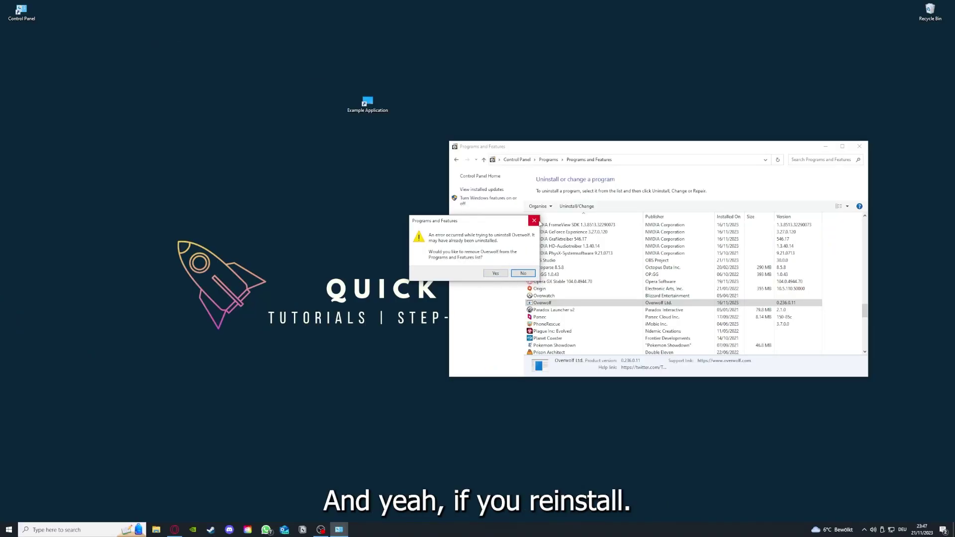
click(539, 222)
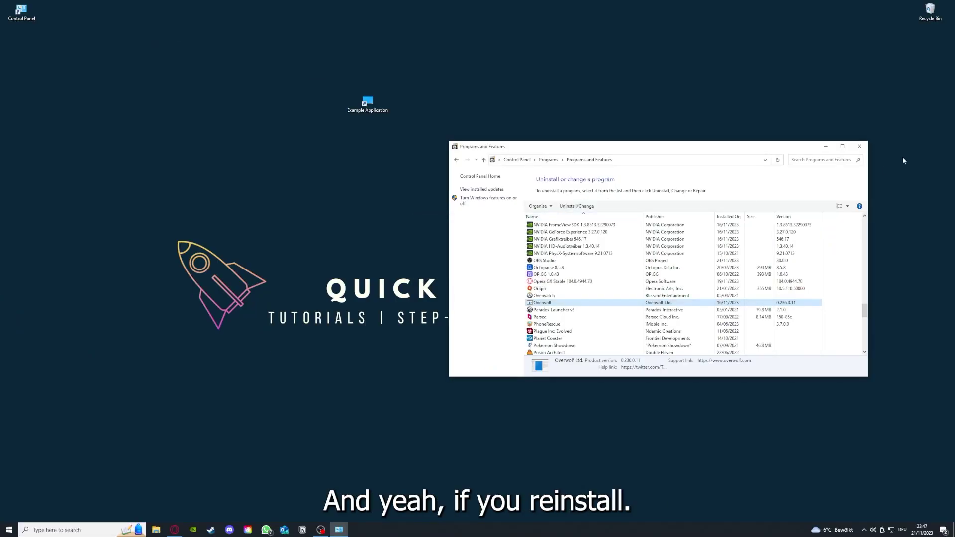
click(859, 146)
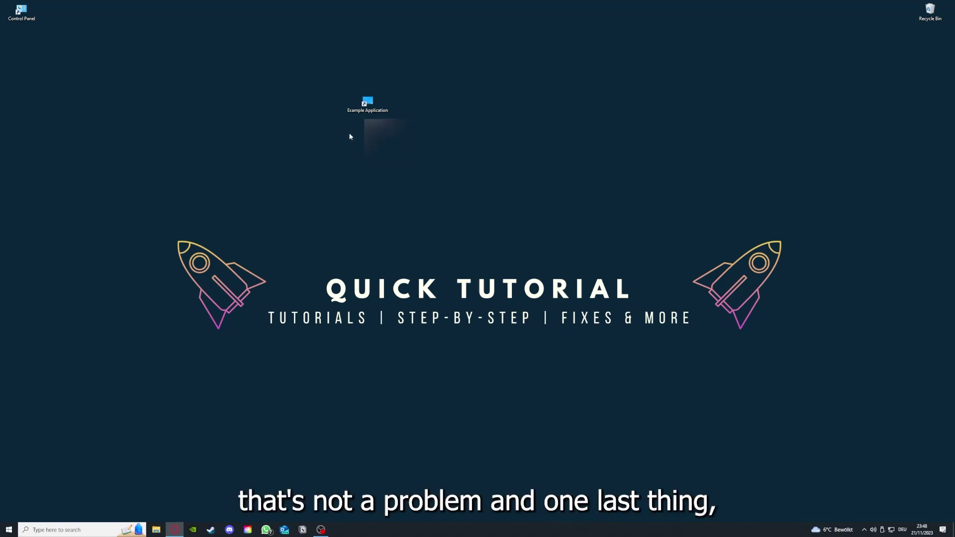
Open Example Application shortcut Properties; view Security, Details, Previous Versions, then Shortcut tabs
right_click(362, 100)
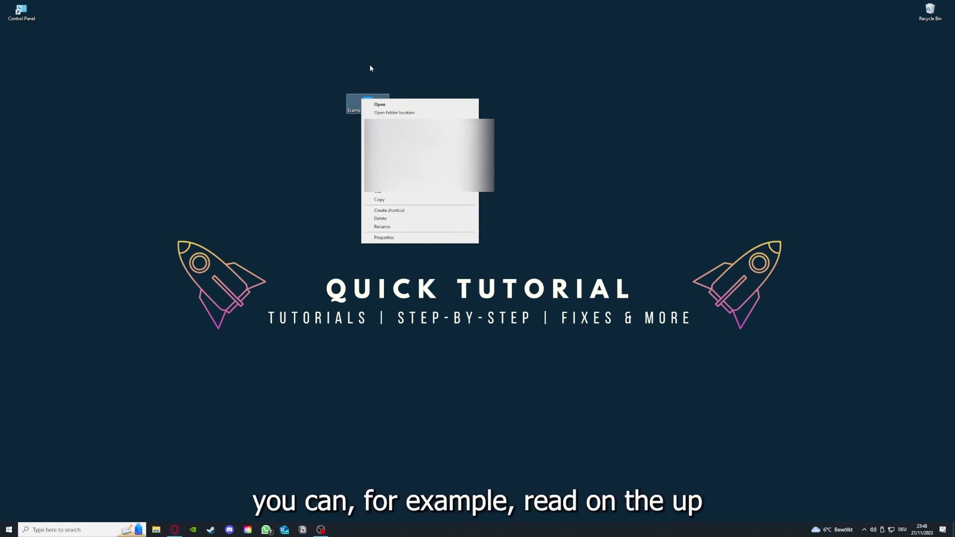
click(382, 238)
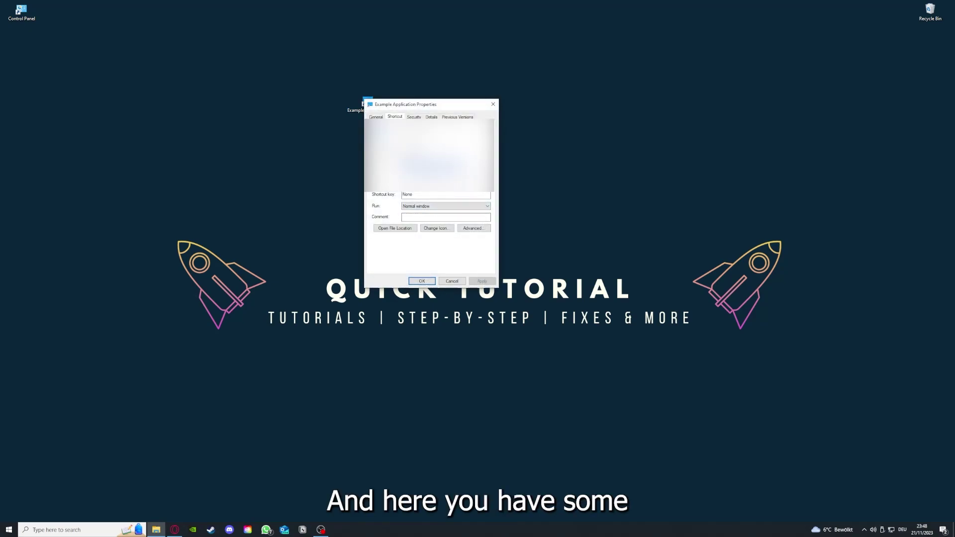
click(414, 116)
click(432, 116)
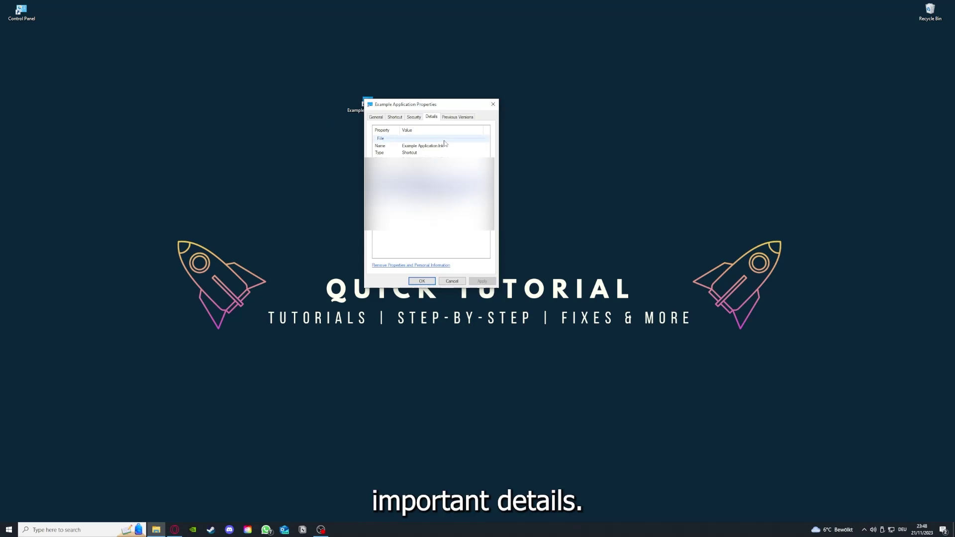
drag(433, 105, 505, 137)
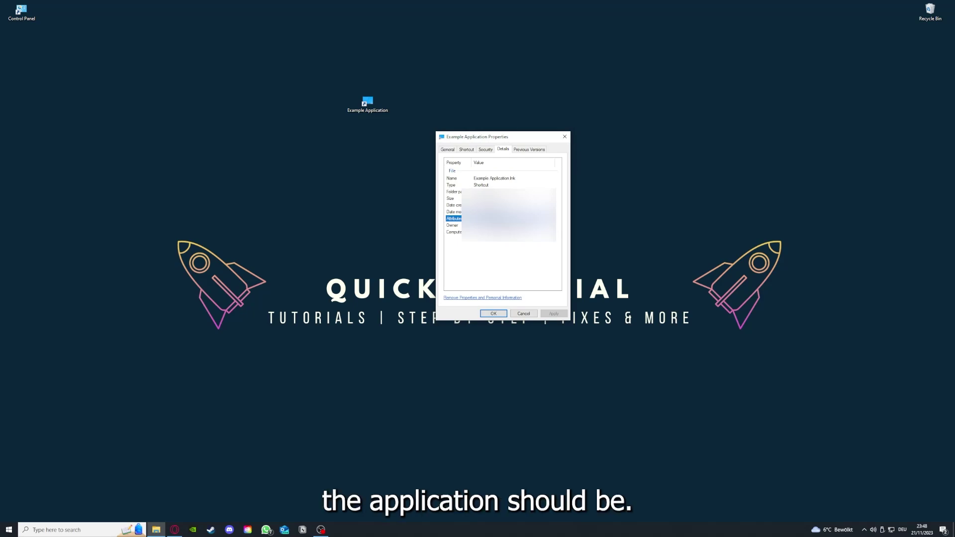
click(534, 151)
click(467, 150)
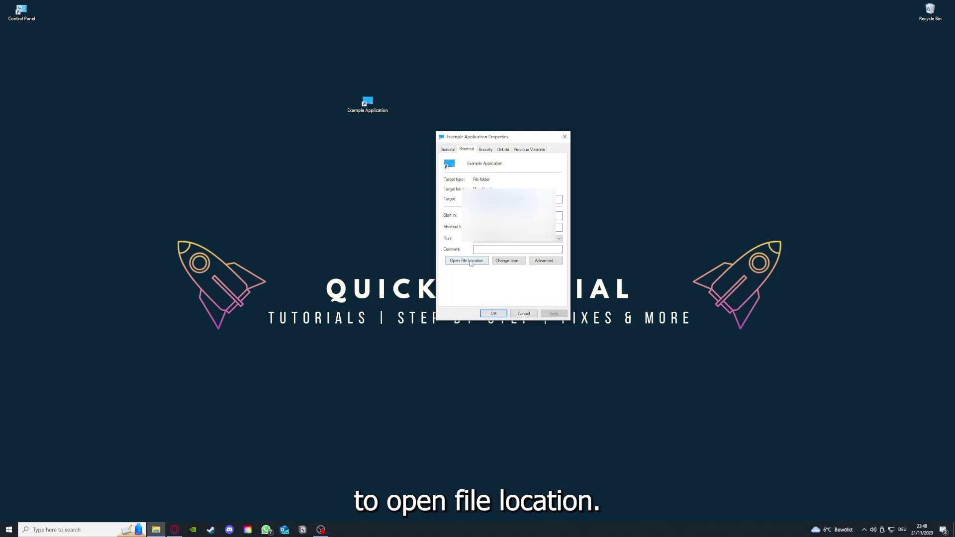
Use Open File Location to bring up This PC, then drag that window lower
click(459, 262)
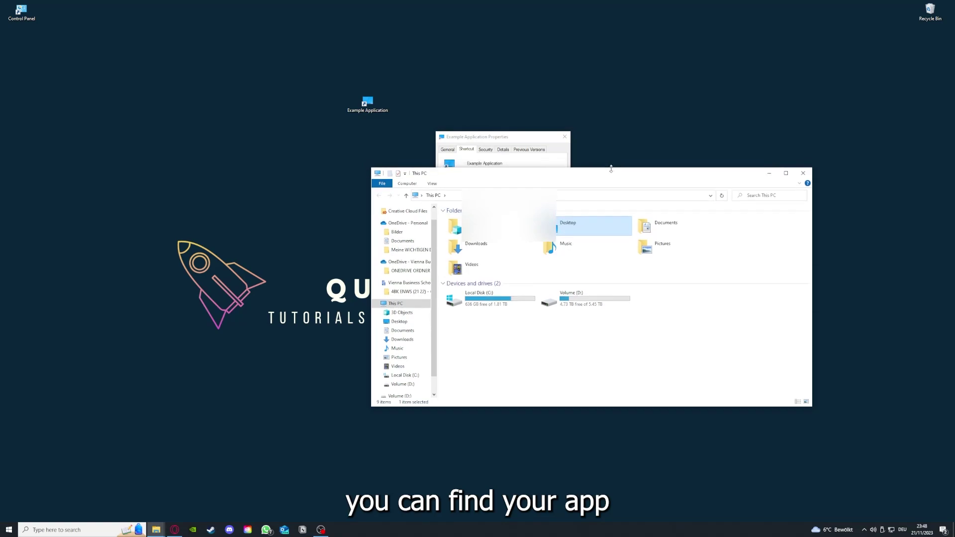
drag(612, 173, 505, 276)
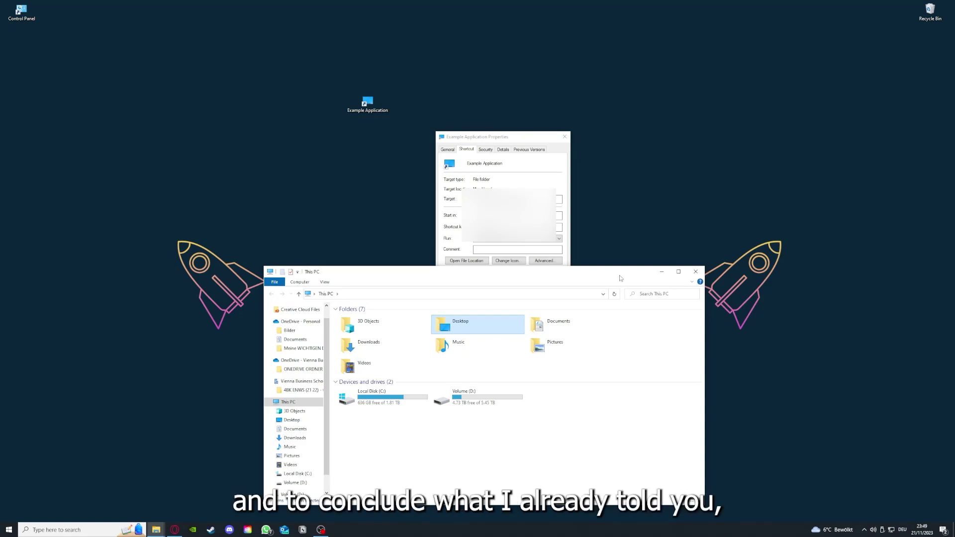
Close the This PC window, then the Example Application Properties dialog
click(696, 271)
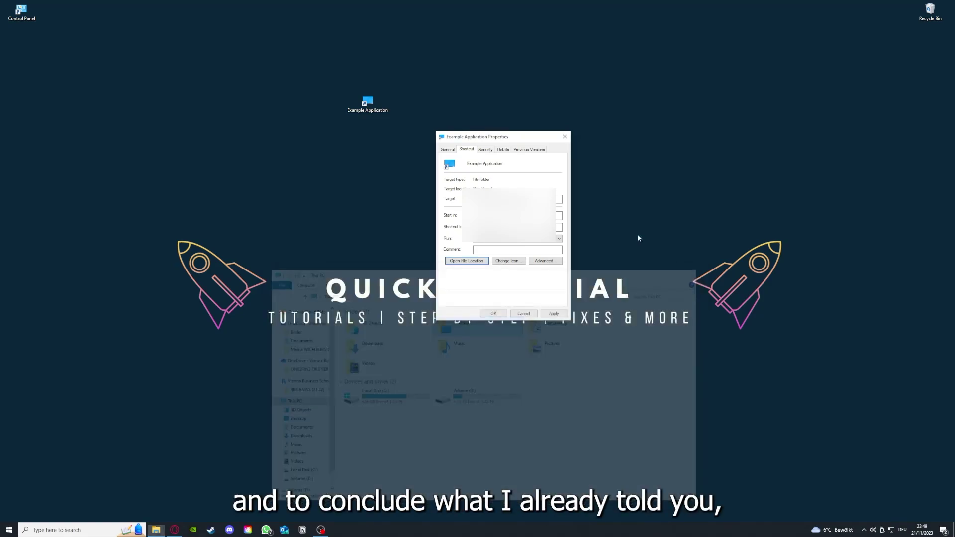
click(565, 136)
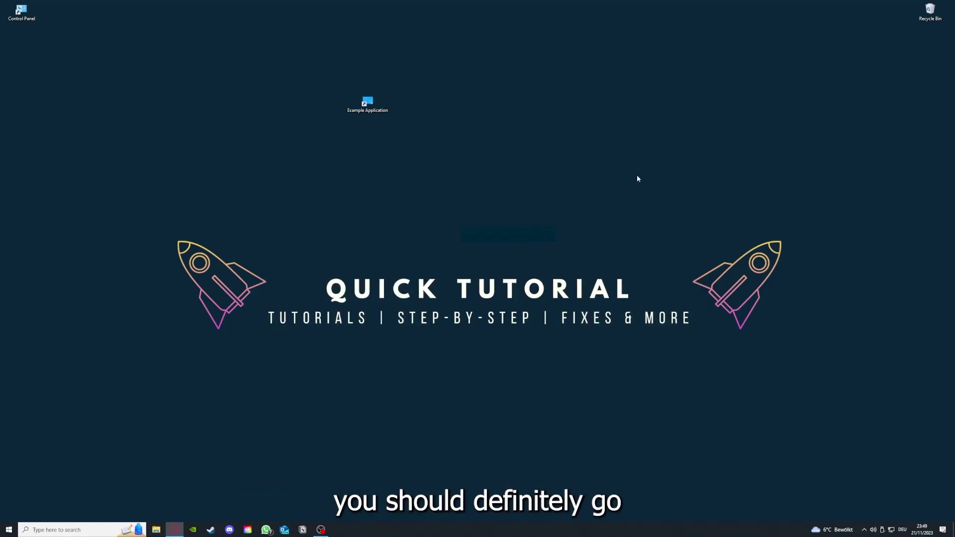